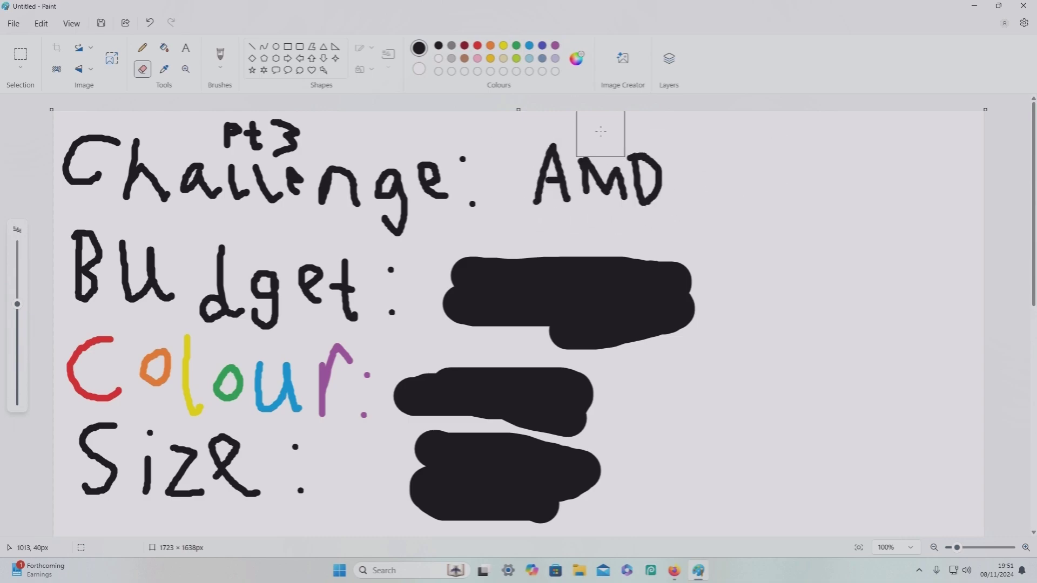
# Erase the Paint scribbles beside Budget and Size to reveal the £500 budget and size.
pyautogui.moveTo(462, 275)
pyautogui.mouseDown()
pyautogui.moveTo(536, 307)
pyautogui.moveTo(681, 308)
pyautogui.mouseUp()
pyautogui.moveTo(405, 397); pyautogui.dragTo(584, 398)
pyautogui.moveTo(389, 380); pyautogui.dragTo(616, 381)
pyautogui.scroll(-1, 397, 453)
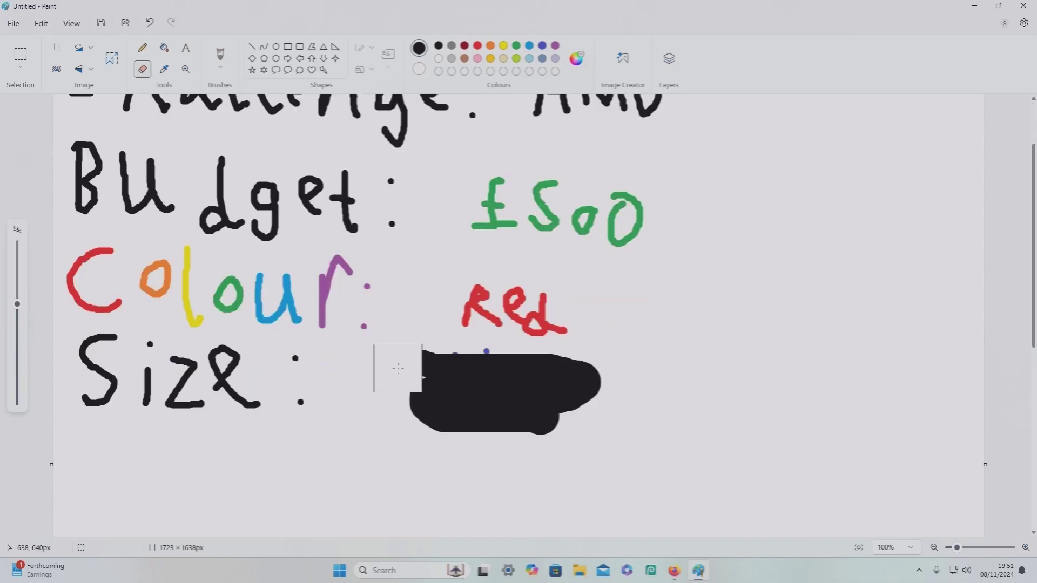
pyautogui.moveTo(397, 368); pyautogui.dragTo(583, 382)
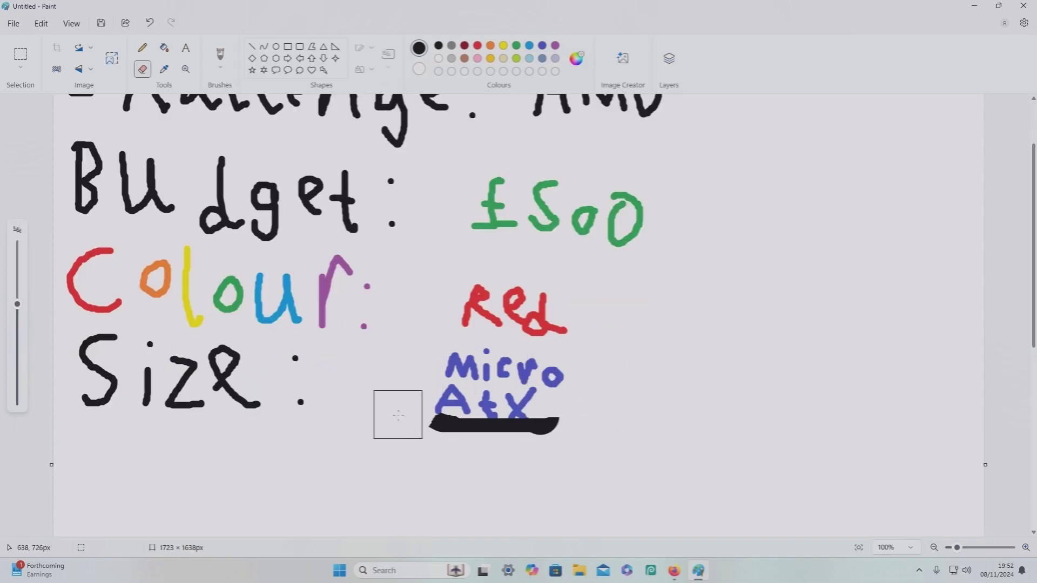
# Reveal Micro ATX, add the AMD Ryzen 5 5500, then view the RAIJINTEK STYX case page.
pyautogui.moveTo(437, 414); pyautogui.dragTo(560, 422)
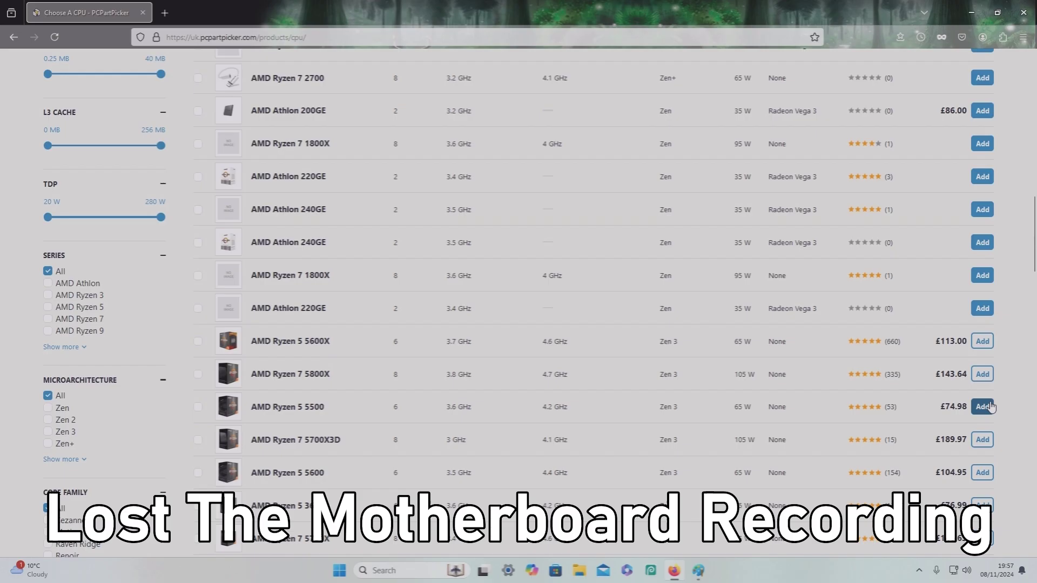
pyautogui.click(982, 407)
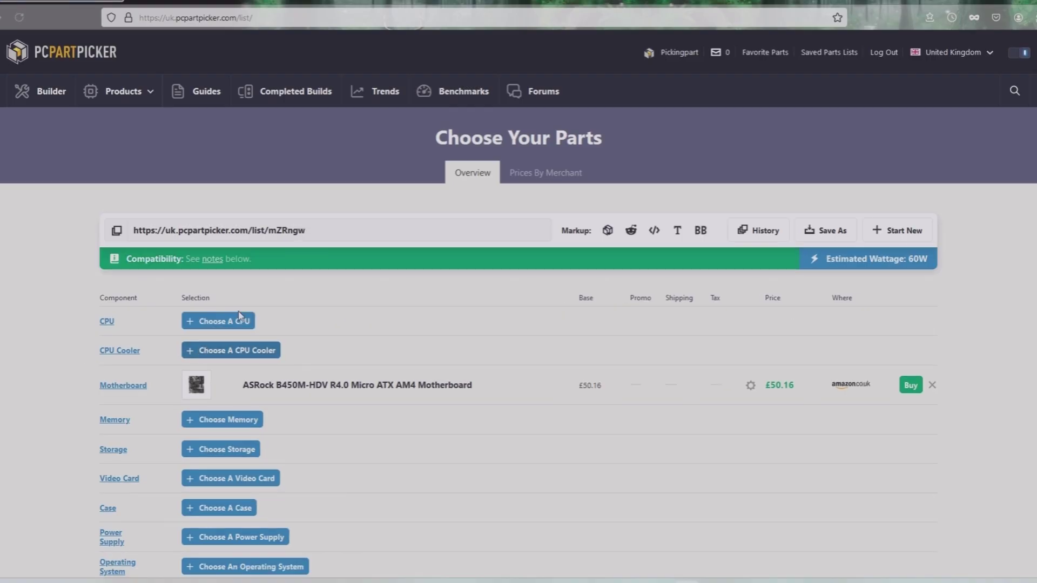
pyautogui.click(219, 318)
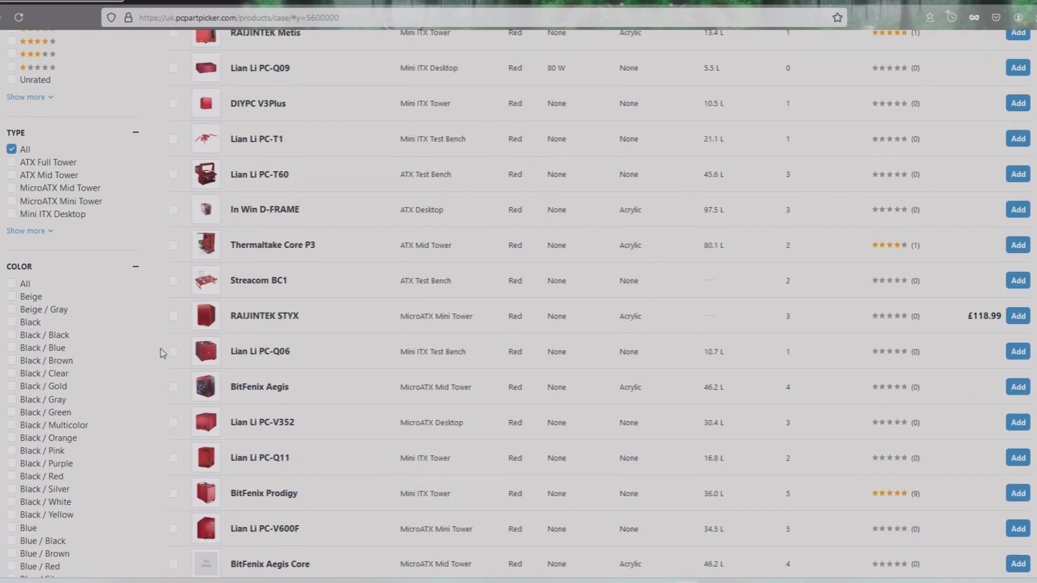
pyautogui.scroll(-10, 47, 350)
pyautogui.scroll(-10, 47, 350)
pyautogui.scroll(-8, 47, 350)
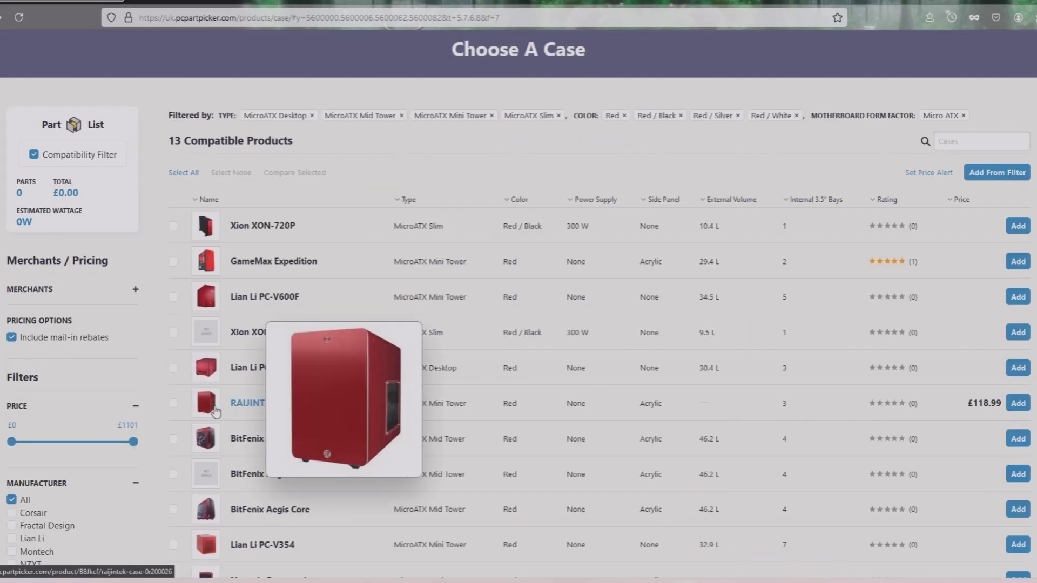
pyautogui.click(247, 327)
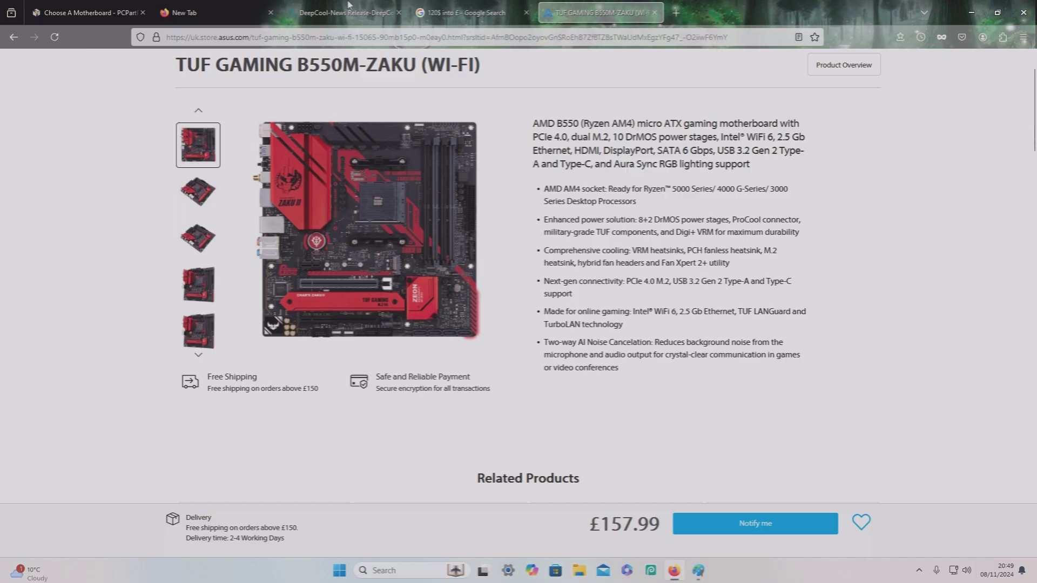
# Return to the motherboard choices and add the MSI B450M GAMING PLUS to the build.
pyautogui.click(82, 12)
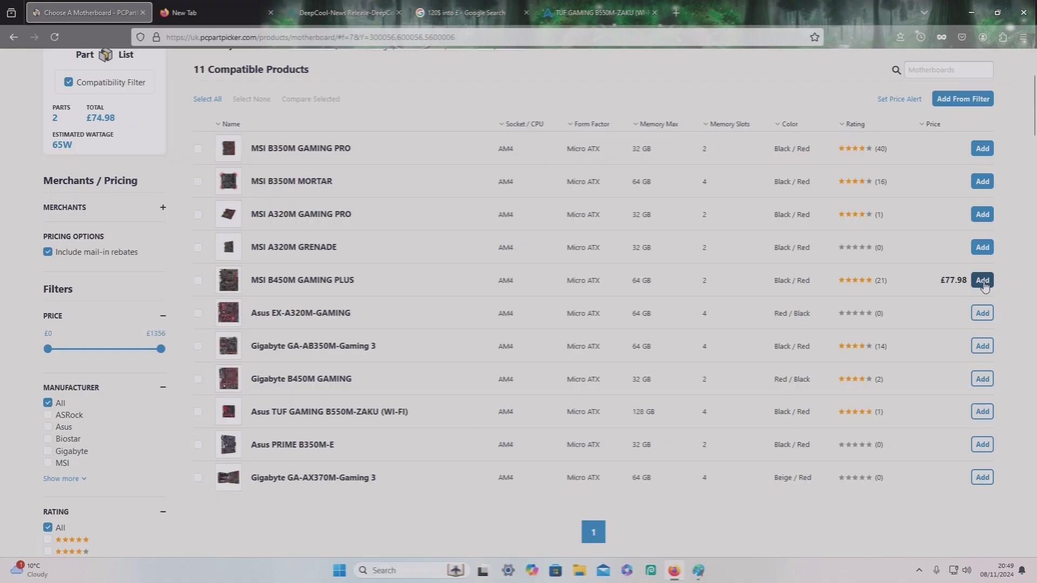
pyautogui.click(982, 281)
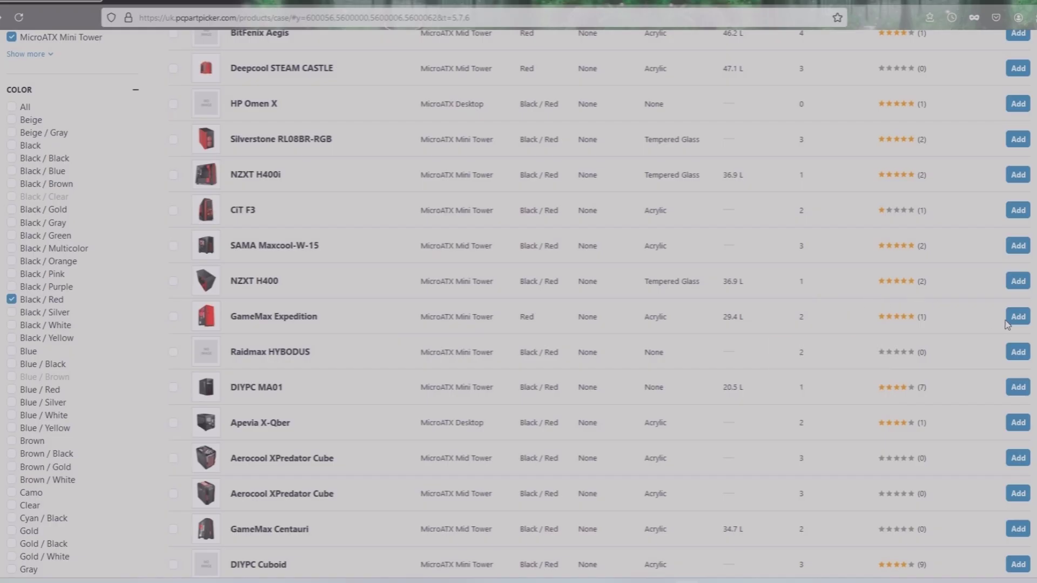
# Add the GameMax Expedition case from the PCPartPicker case list to the build.
pyautogui.click(1016, 316)
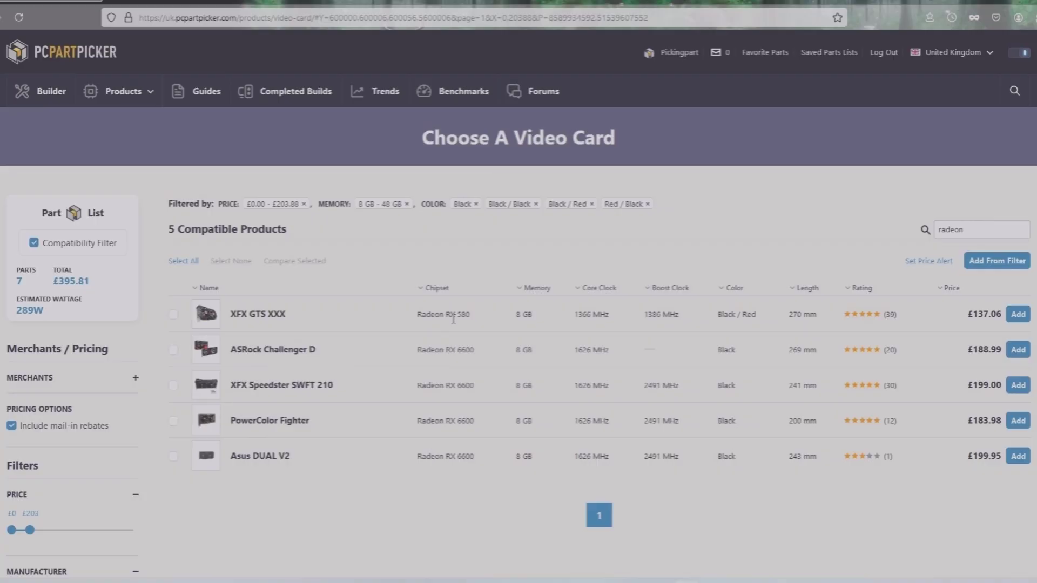
# Add the PowerColor Fighter RX 6600 and remove the Sapphire PULSE video card.
pyautogui.click(1018, 421)
pyautogui.scroll(2, 823, 344)
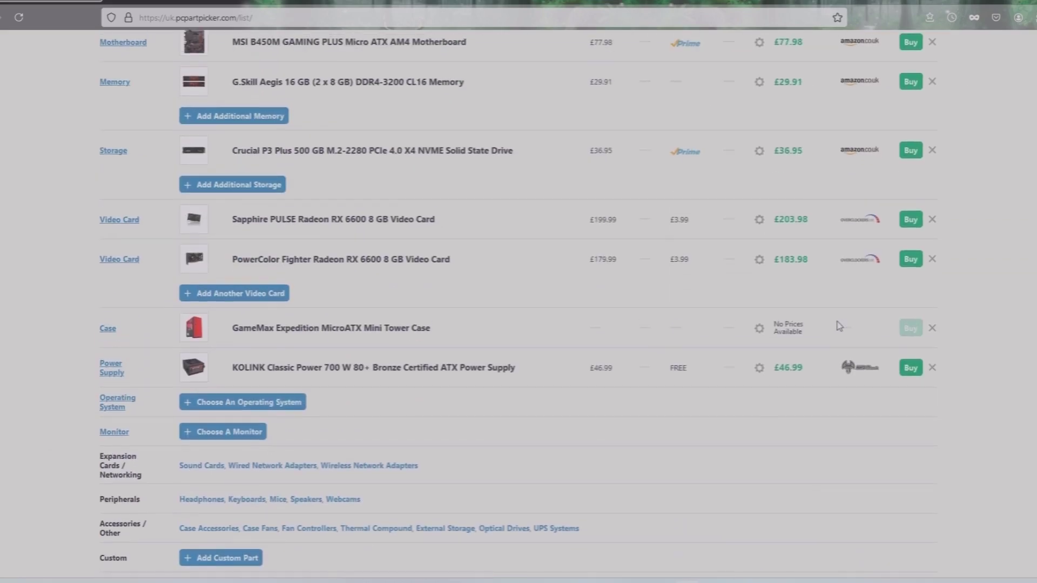
pyautogui.click(932, 220)
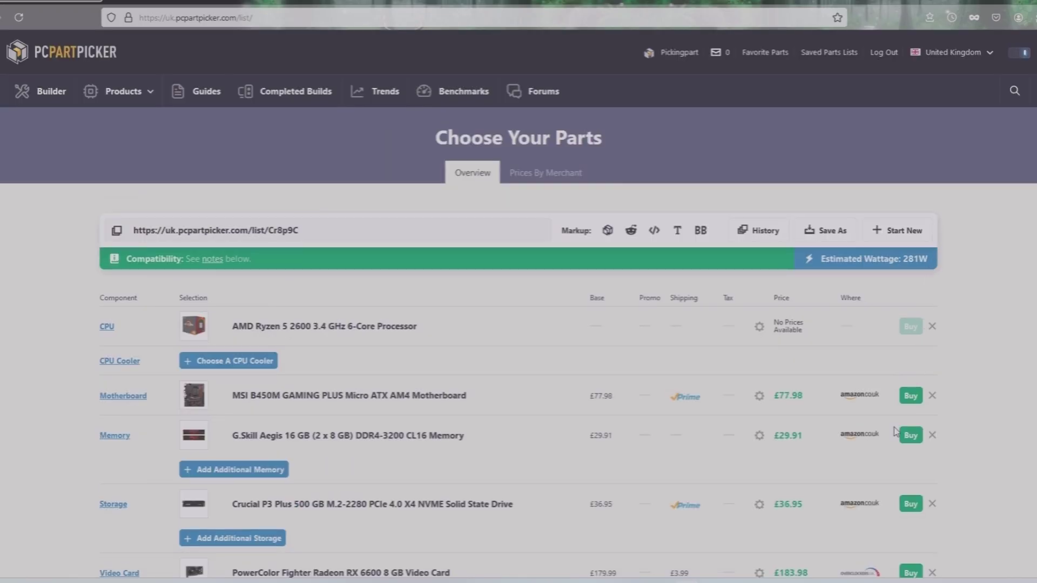
pyautogui.scroll(-2, 897, 432)
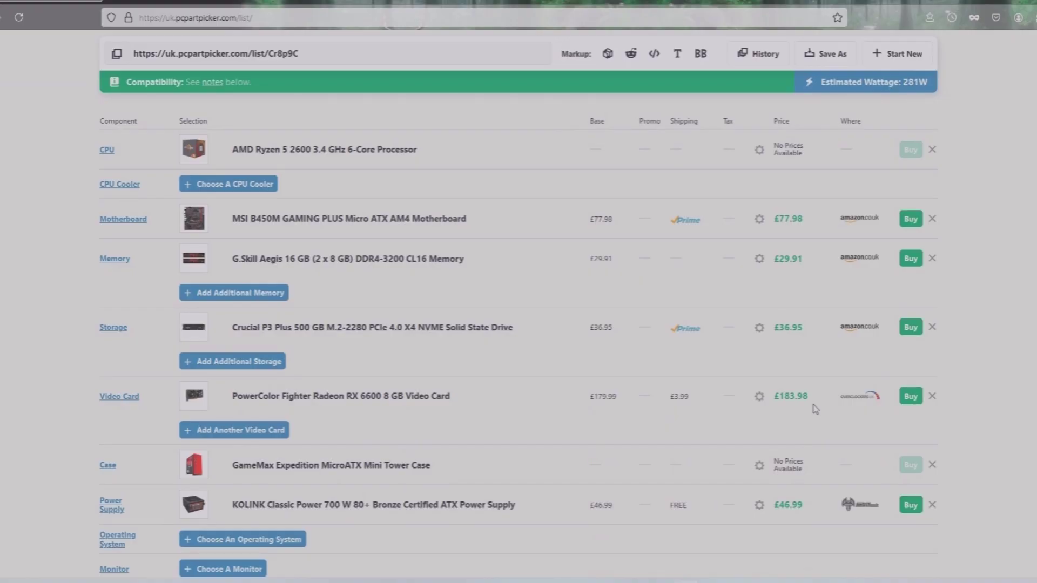
pyautogui.scroll(-2, 813, 410)
pyautogui.scroll(-2, 813, 410)
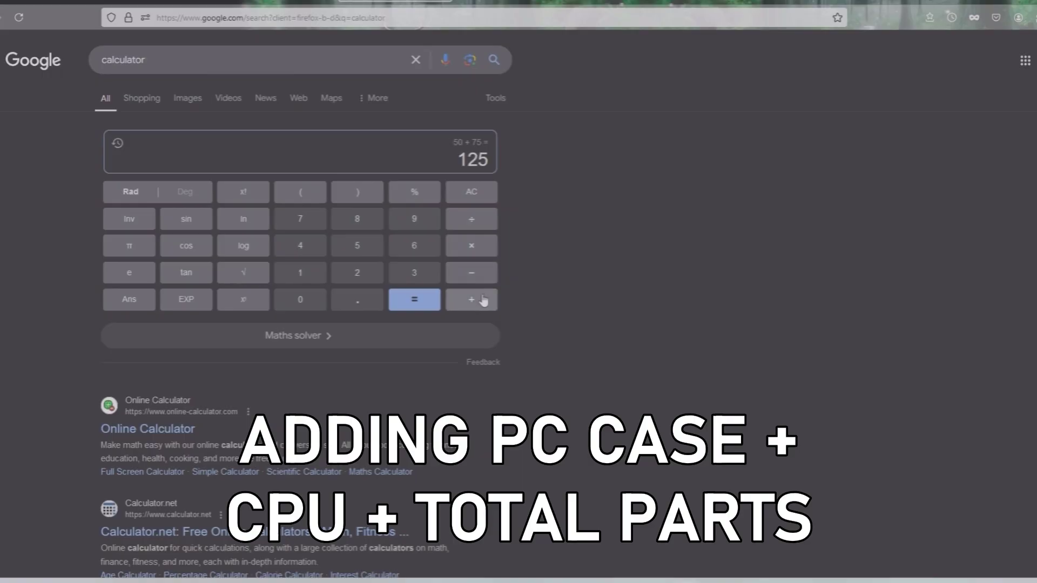
# Calculate 125 + 375 = 500 on the Google calculator.
pyautogui.click(472, 299)
pyautogui.click(406, 274)
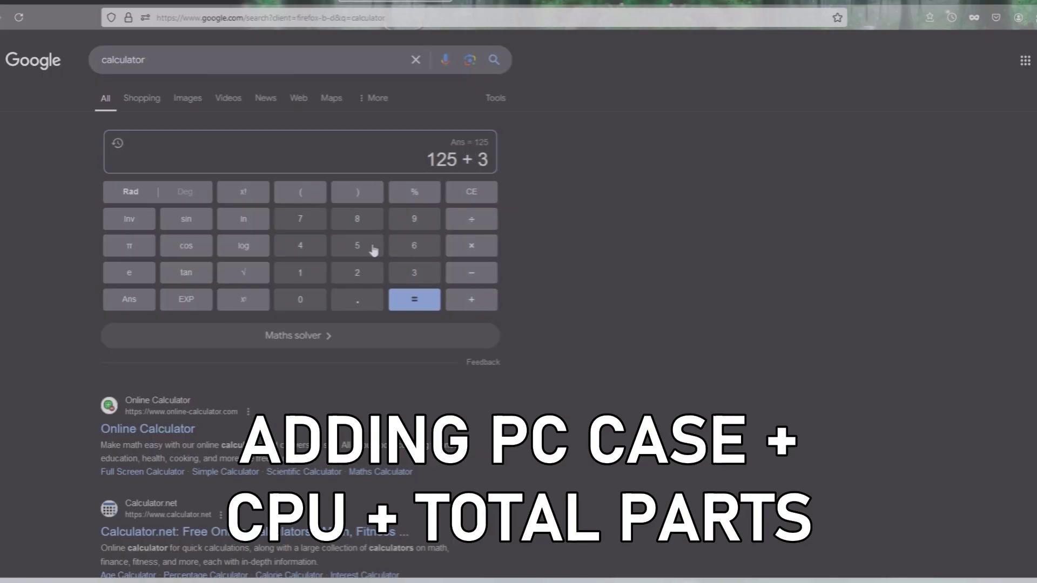
pyautogui.click(299, 219)
pyautogui.click(356, 246)
pyautogui.click(413, 300)
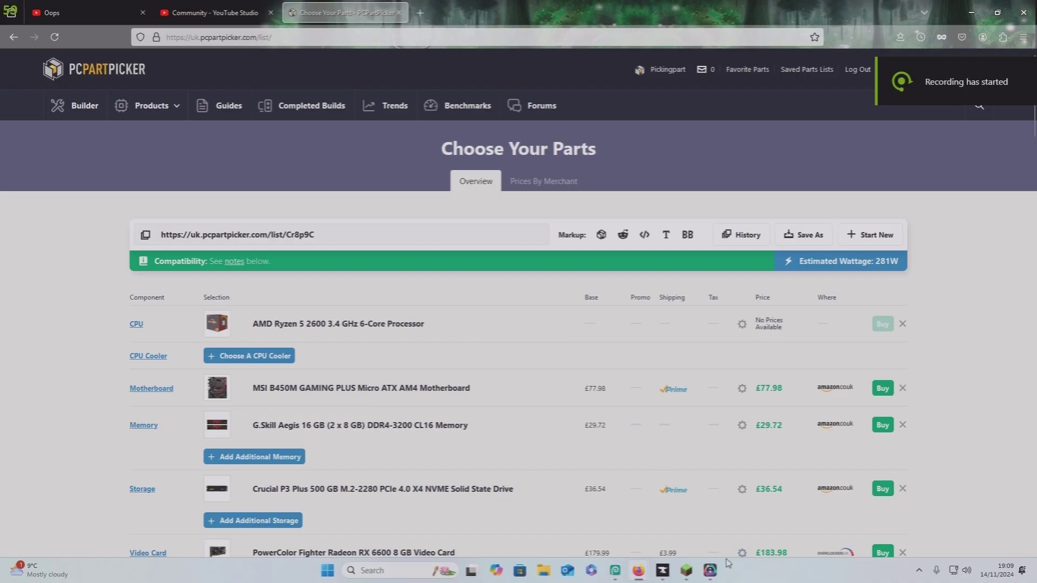
pyautogui.click(710, 570)
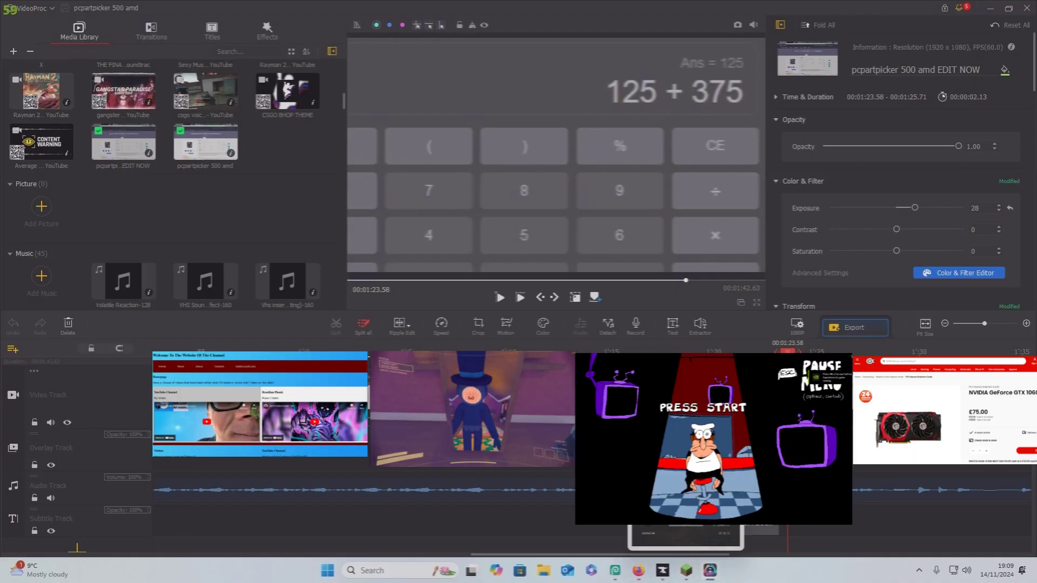
pyautogui.click(685, 571)
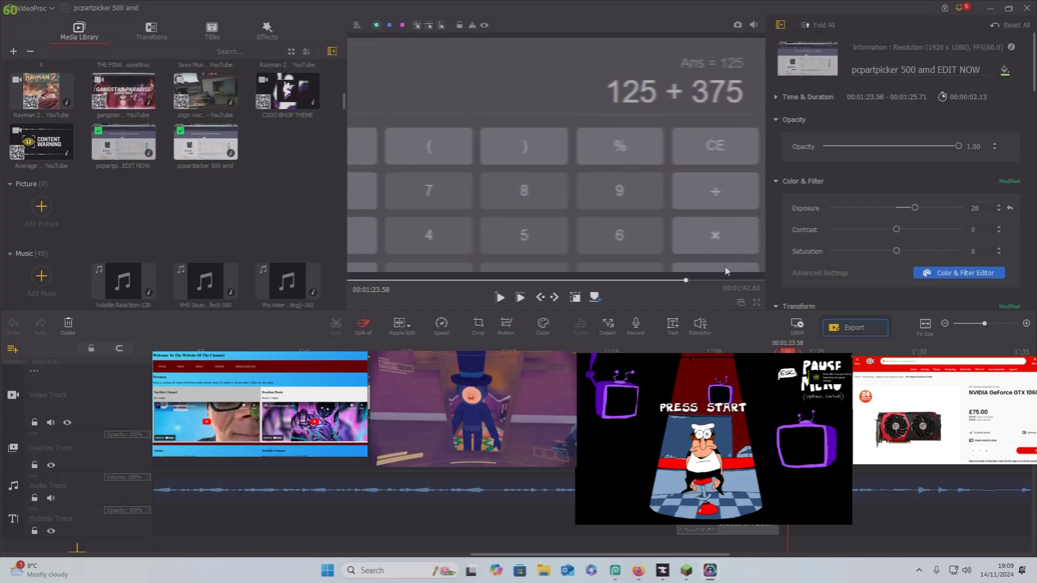
pyautogui.click(251, 486)
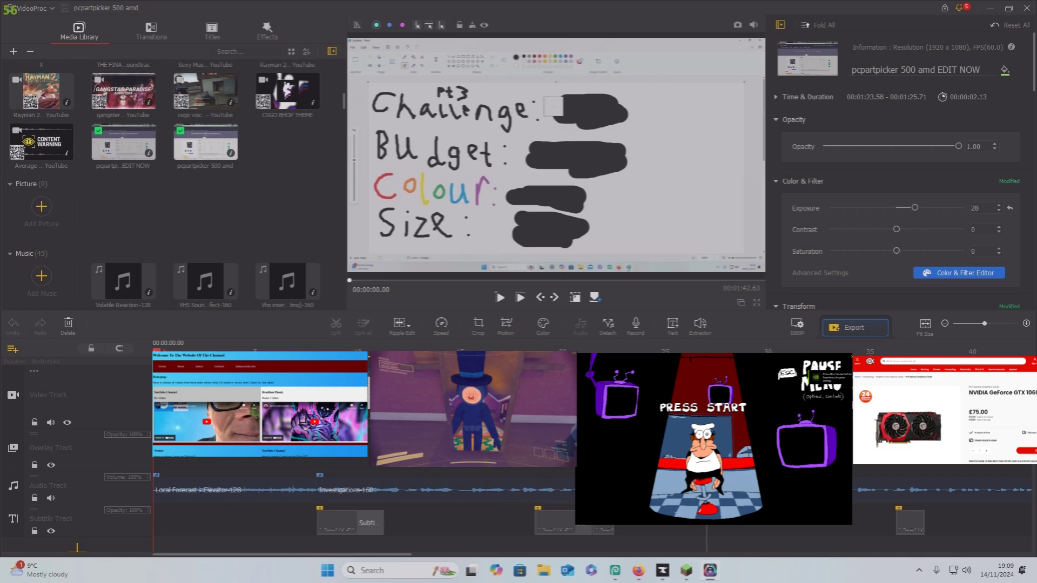
pyautogui.hotkey('alt', 'Tab')
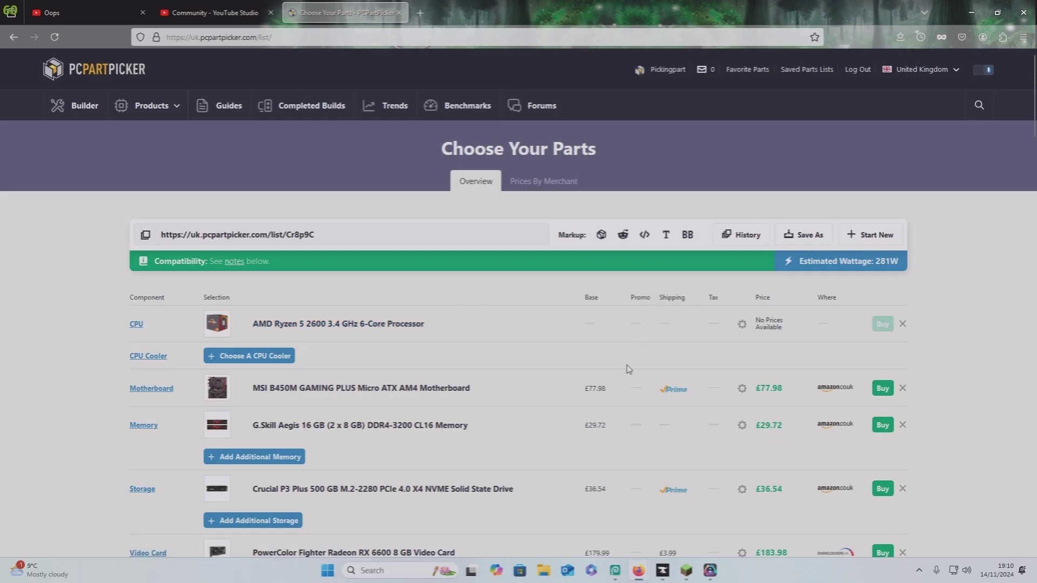
pyautogui.scroll(-5, 628, 368)
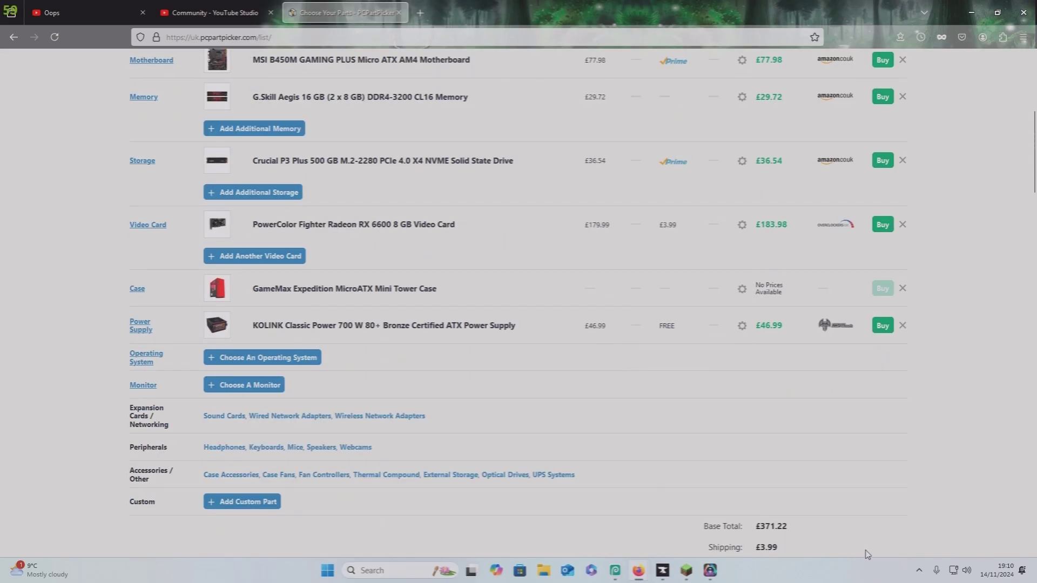
pyautogui.scroll(-2, 839, 529)
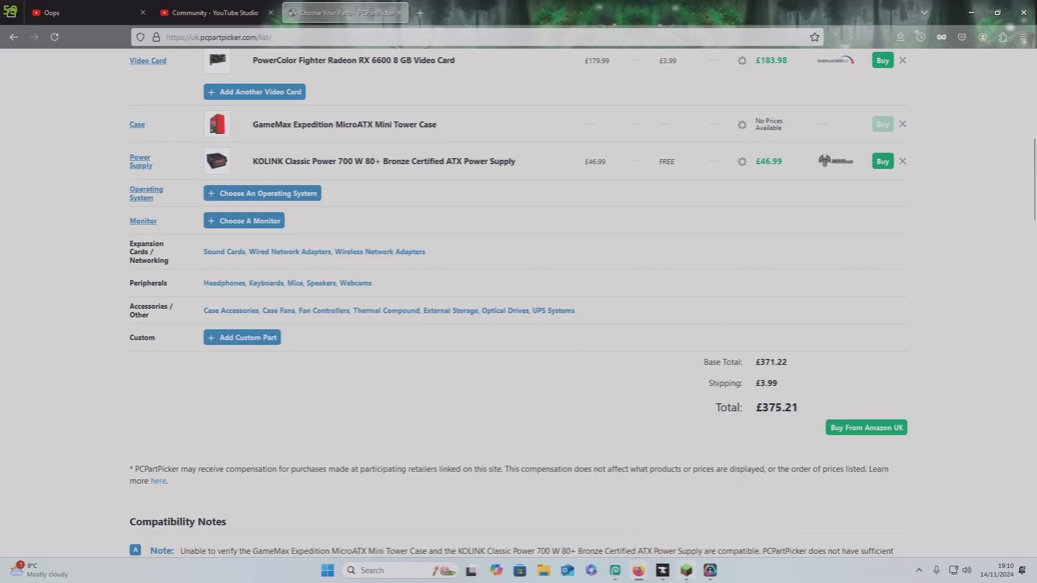
# Select the next clip on the VideoProc Vlogger timeline, then switch back to PCPartPicker.
pyautogui.click(663, 570)
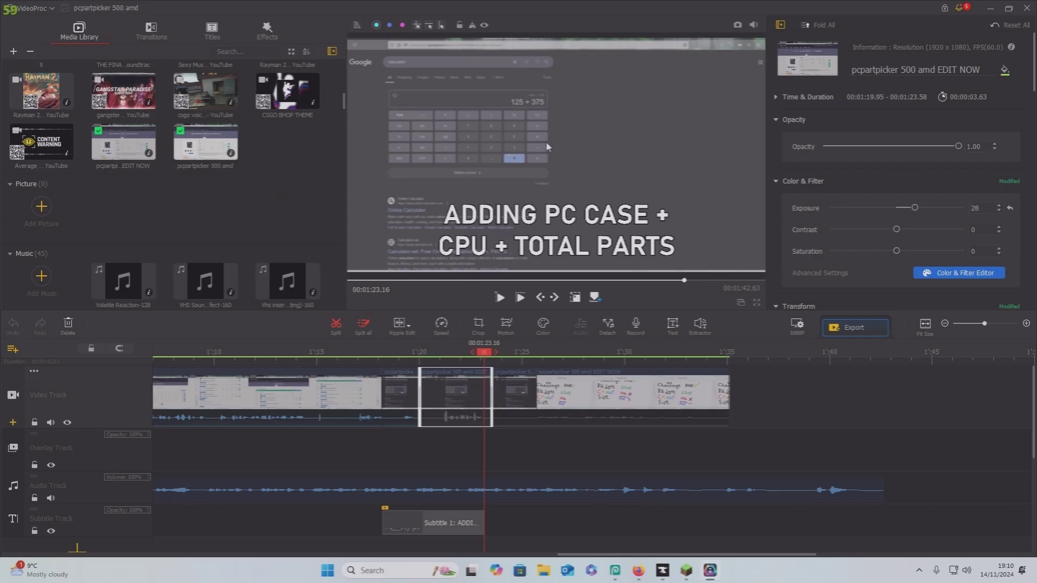
pyautogui.click(517, 382)
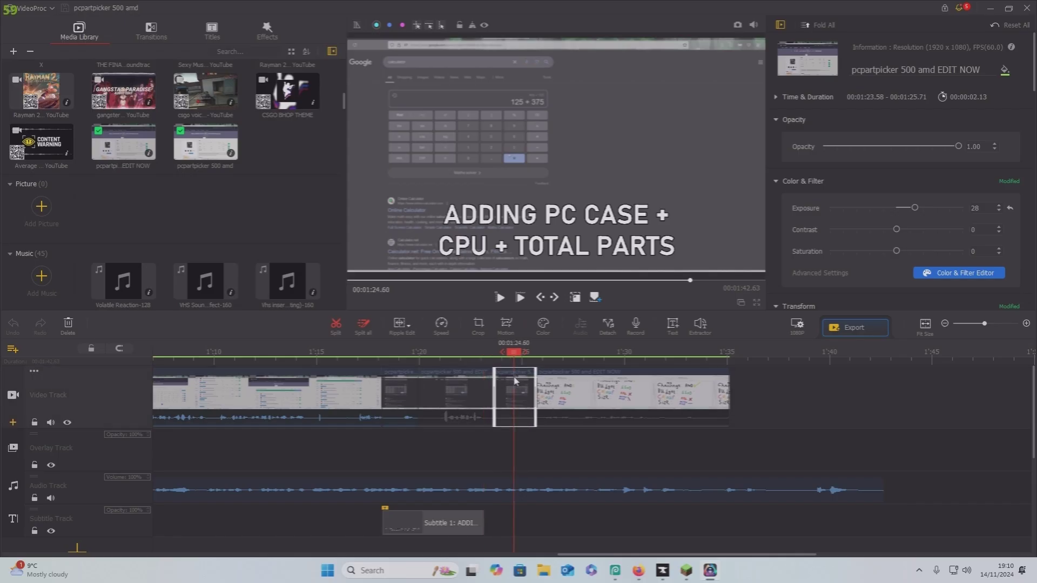
pyautogui.hotkey('alt', 'Tab')
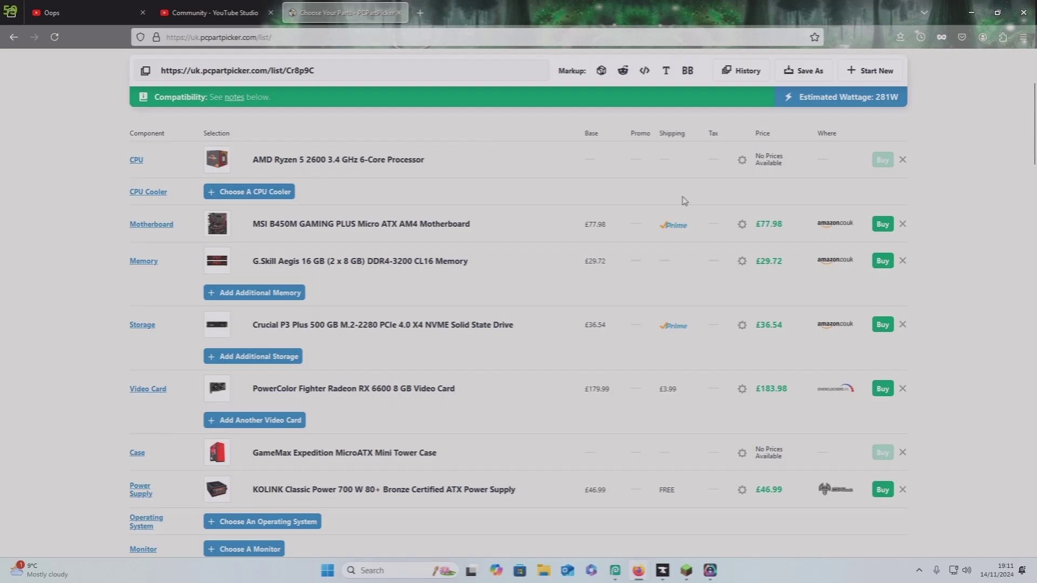
# Remove the current CPU and add the AMD Ryzen 7 5700X3D from the compatible processors.
pyautogui.click(903, 160)
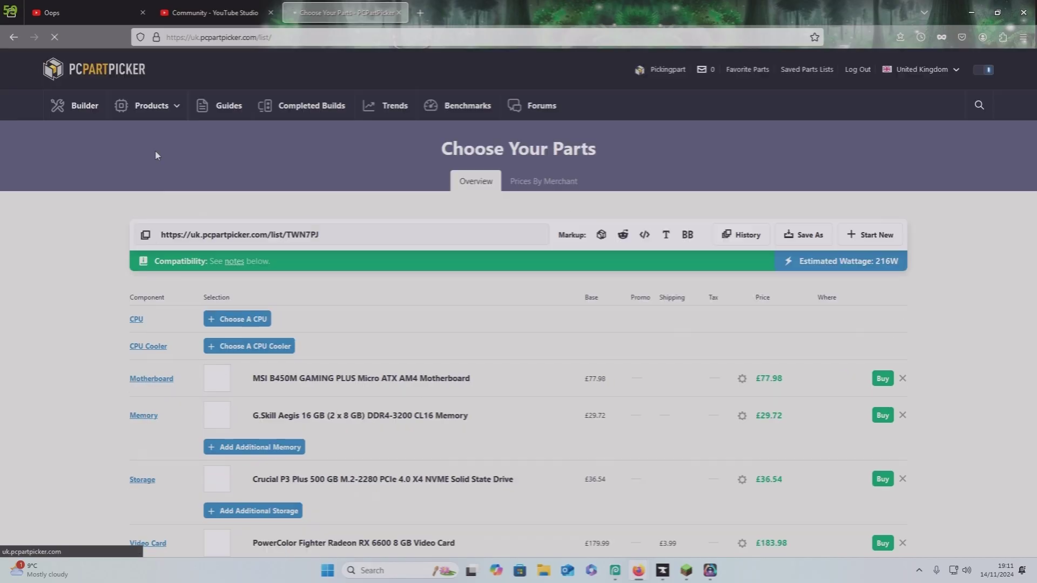
pyautogui.click(237, 319)
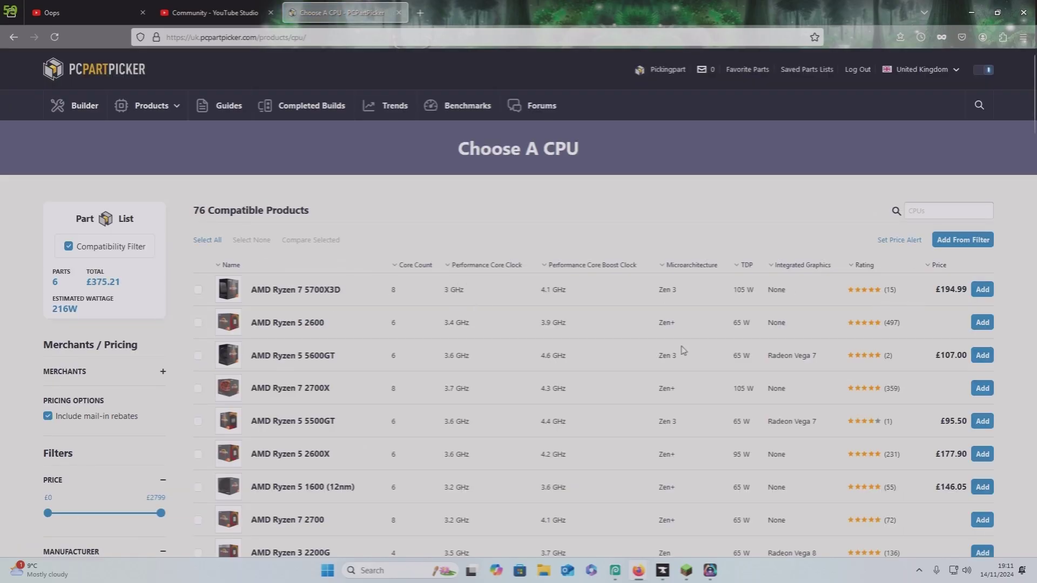
pyautogui.tripleClick(189, 212)
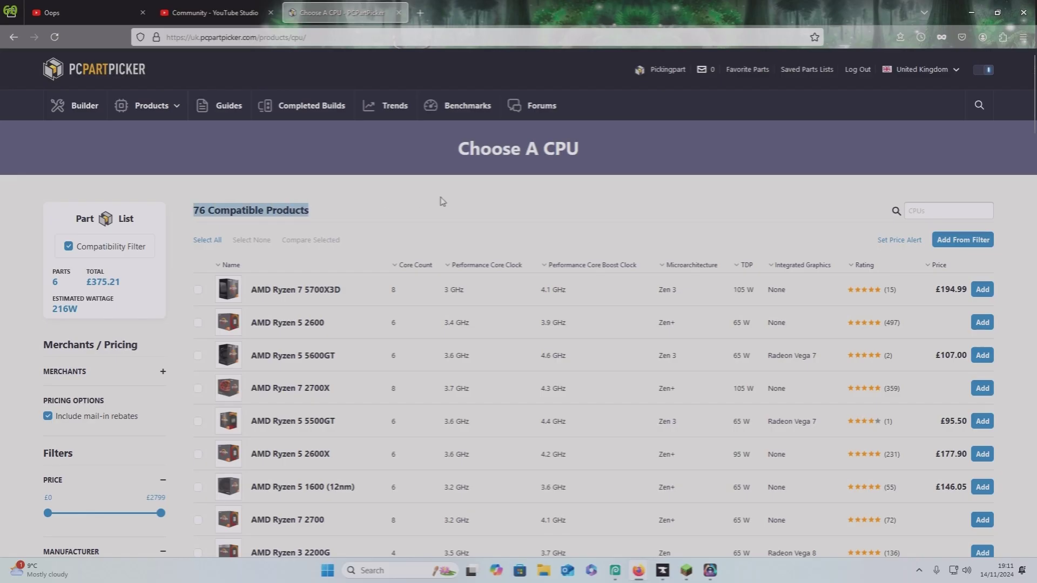
pyautogui.click(982, 289)
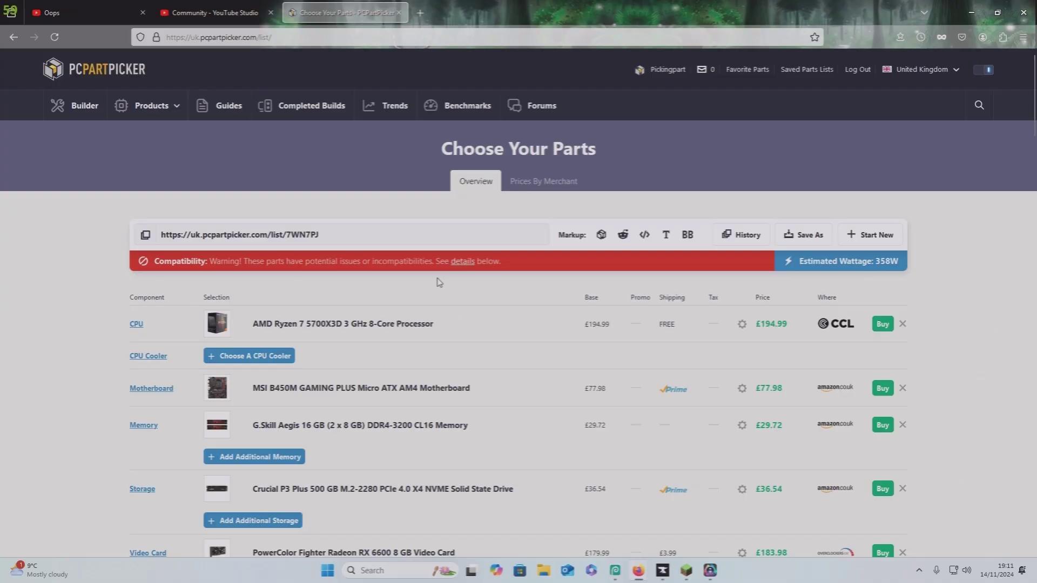
# Open the compatibility warning details for the Ryzen 7 5700X3D build.
pyautogui.click(463, 262)
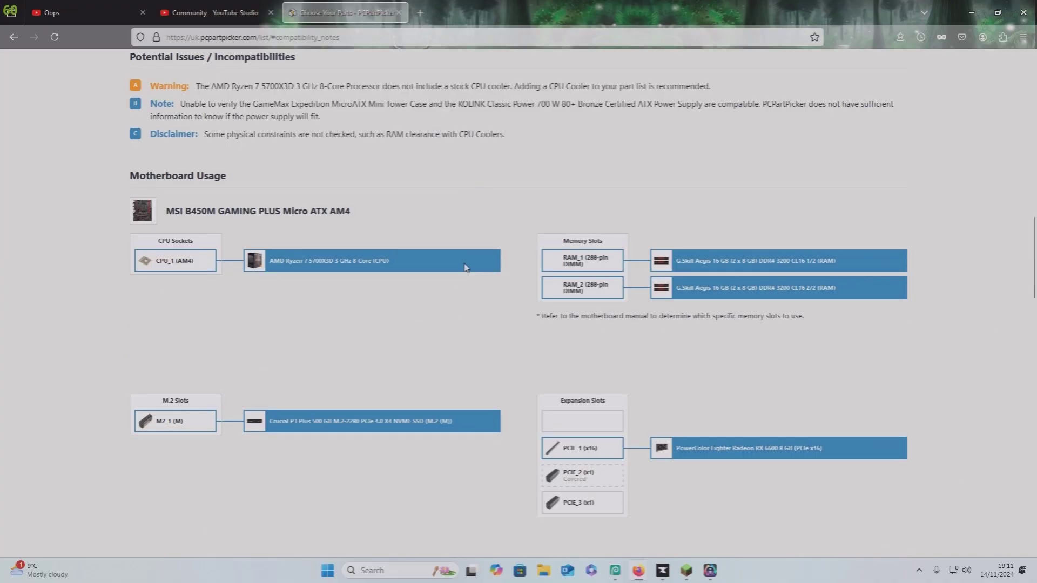
pyautogui.scroll(2, 361, 240)
pyautogui.scroll(1, 361, 241)
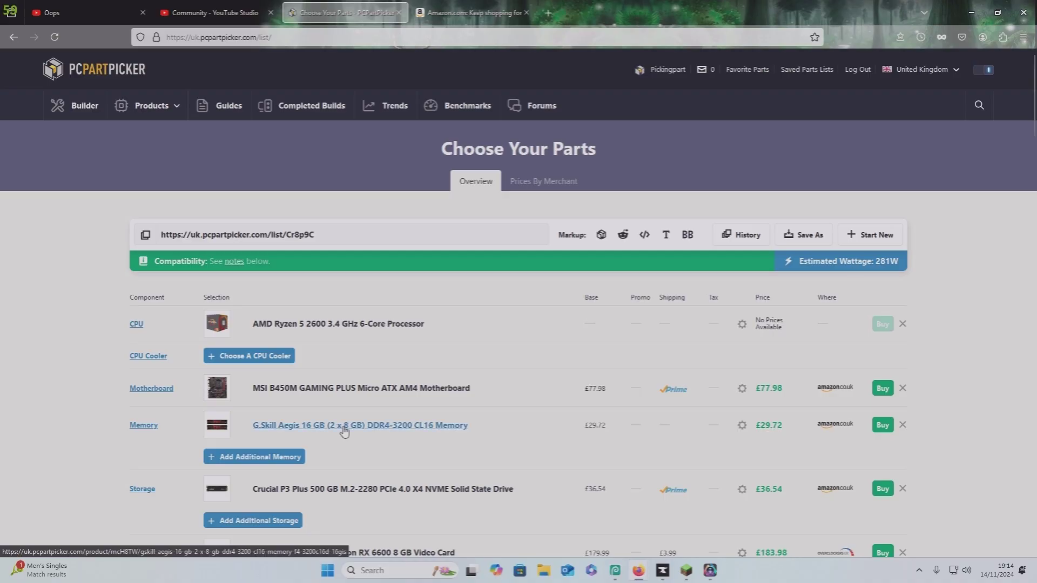
pyautogui.scroll(-3, 804, 415)
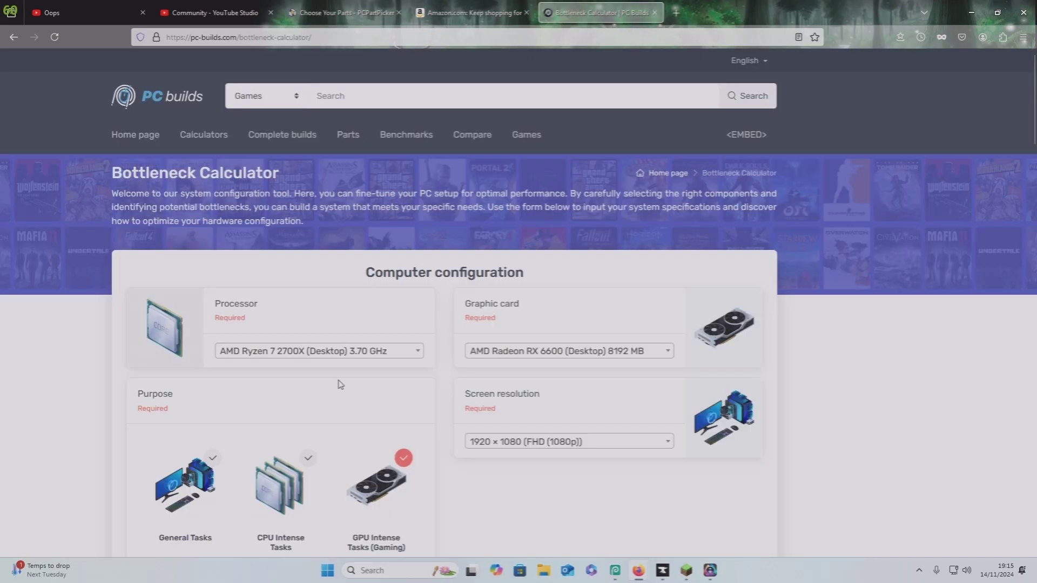
# Open the Bottleneck Calculator's Processor dropdown, with the RX 6600 already entered.
pyautogui.click(345, 357)
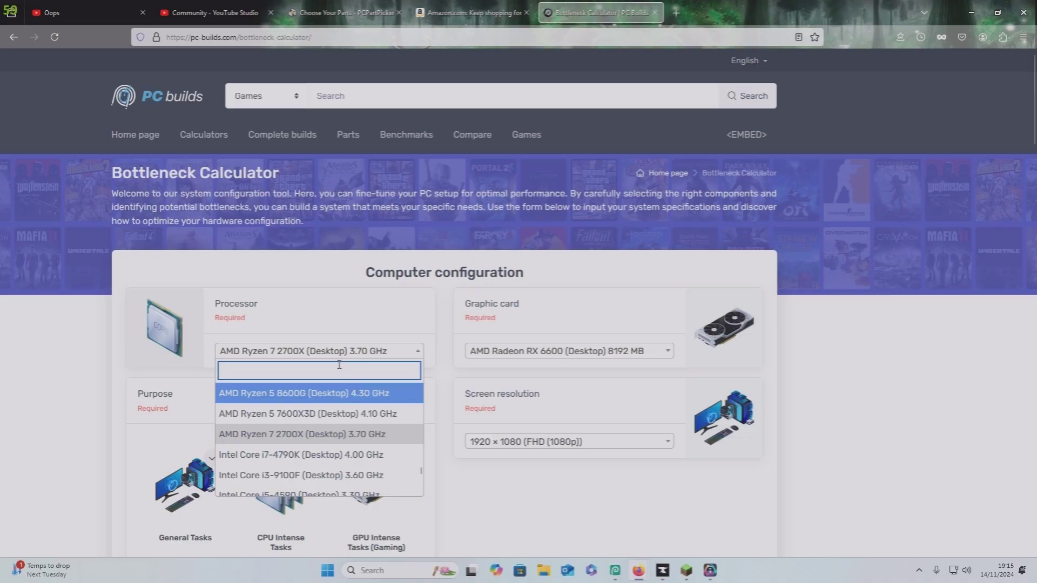
pyautogui.write('2')
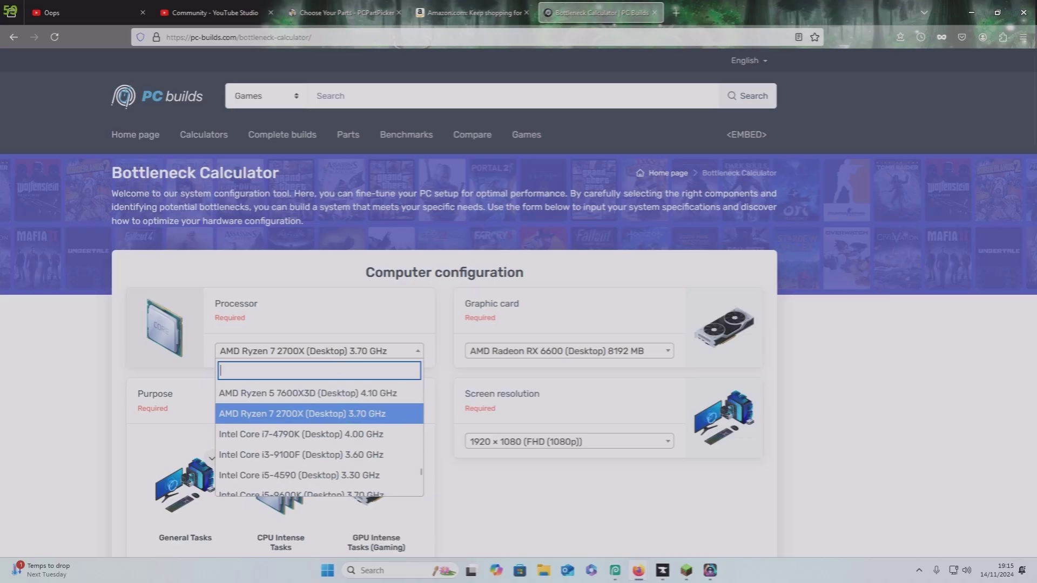
pyautogui.write('600')
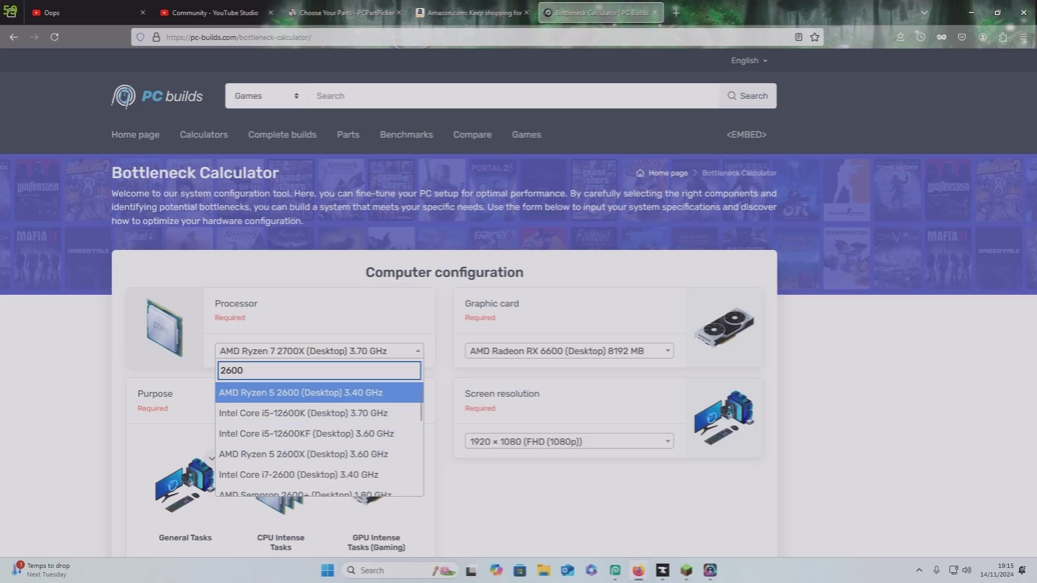
# Run the 1080p bottleneck check for Ryzen 5 2600 with RX 6600, showing 6.1%.
pyautogui.press('Return')
pyautogui.scroll(-3, 738, 436)
pyautogui.click(611, 327)
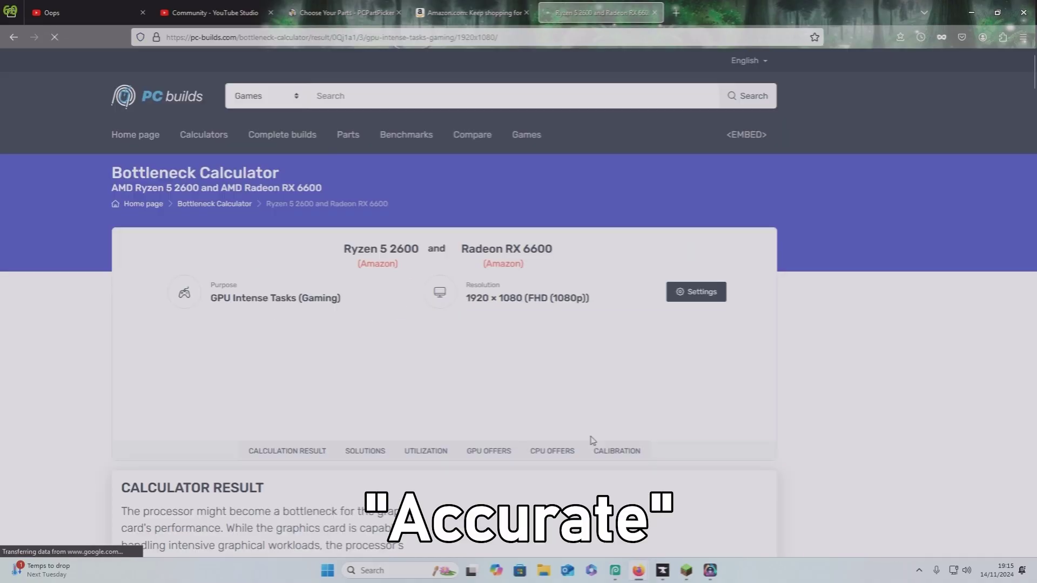
pyautogui.scroll(-3, 592, 441)
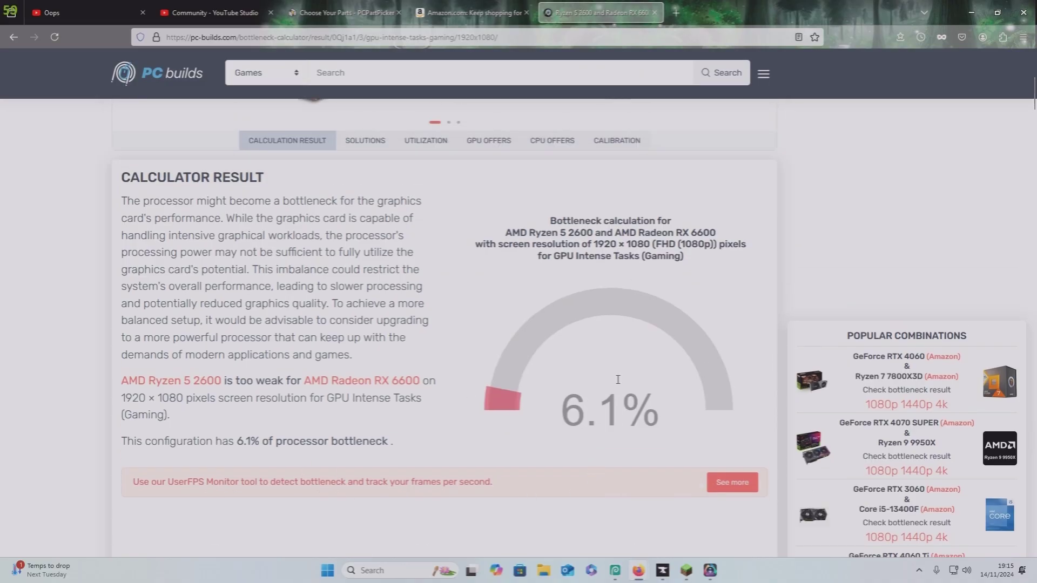
pyautogui.hotkey('ctrl', '3')
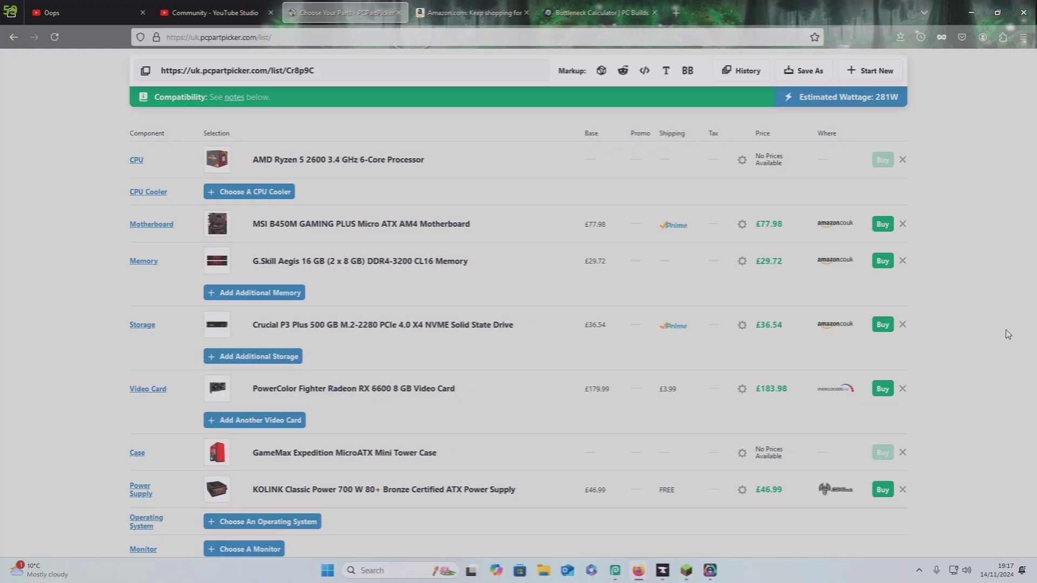
pyautogui.scroll(-3, 1005, 330)
pyautogui.scroll(-1, 1005, 330)
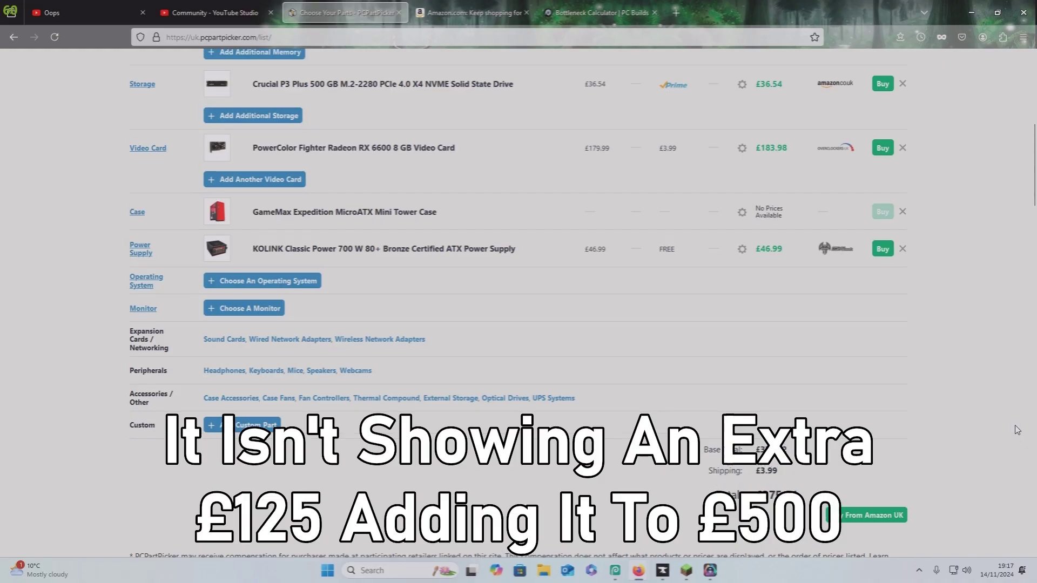
pyautogui.scroll(3, 1016, 425)
pyautogui.scroll(1, 1013, 430)
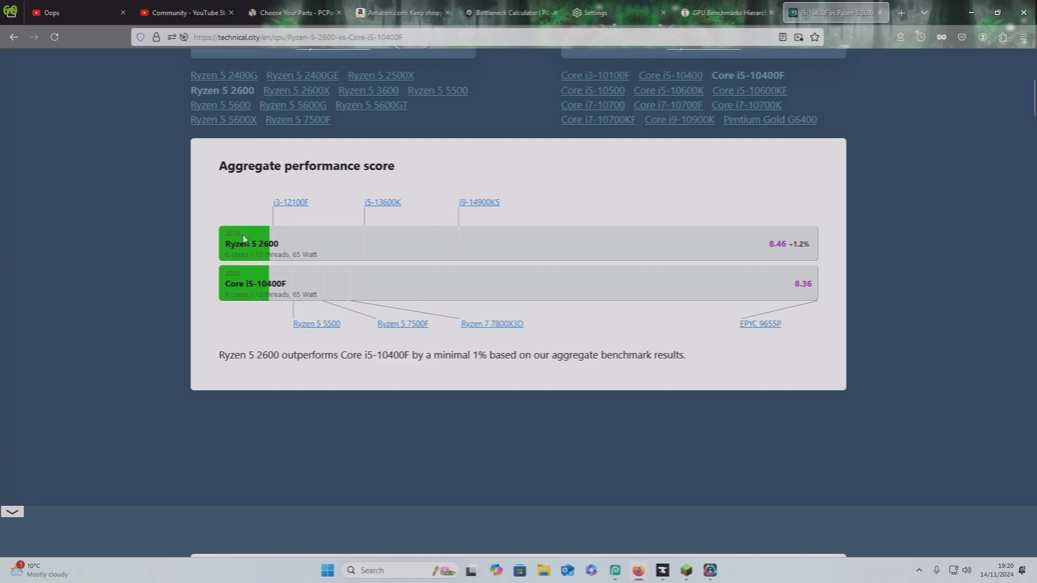
pyautogui.scroll(3, 872, 293)
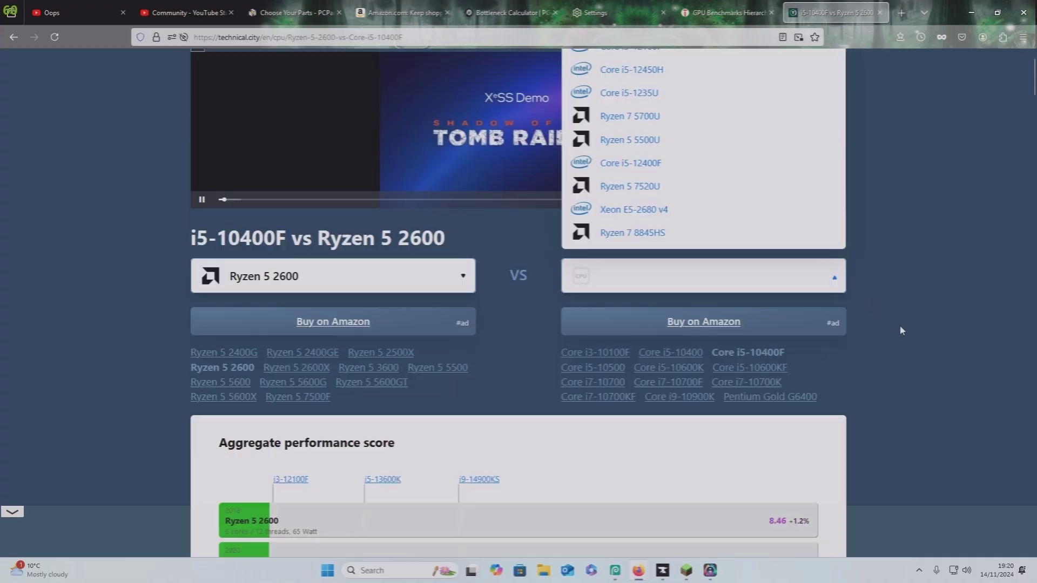
pyautogui.scroll(1, 902, 330)
pyautogui.write('i')
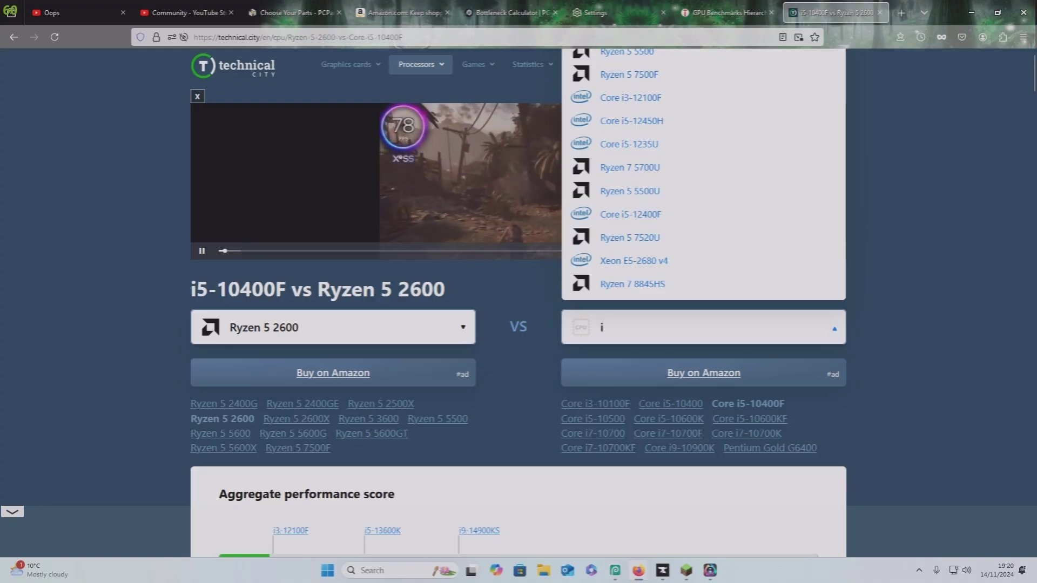
pyautogui.write('3 1')
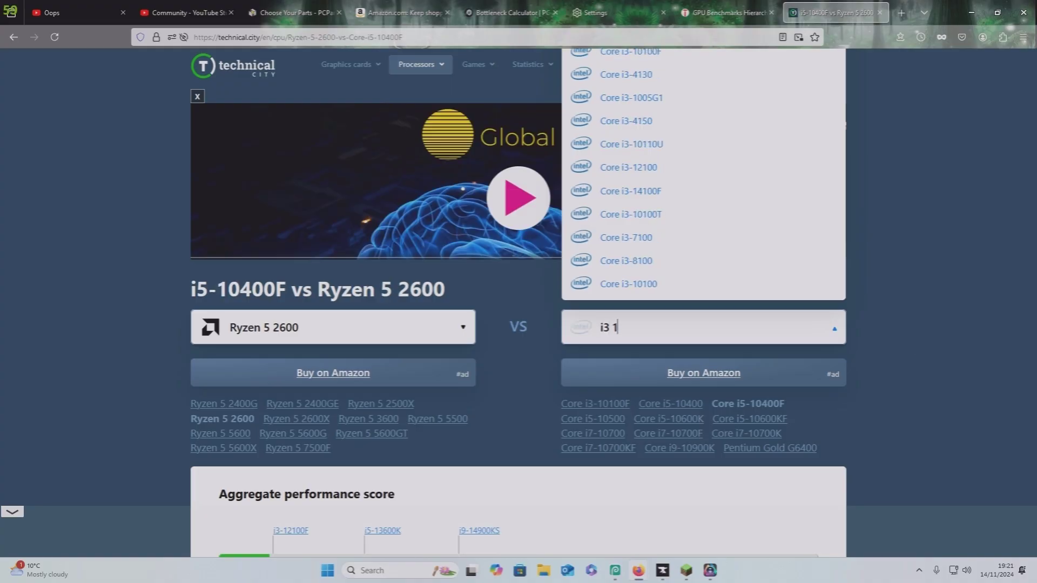
pyautogui.write('3')
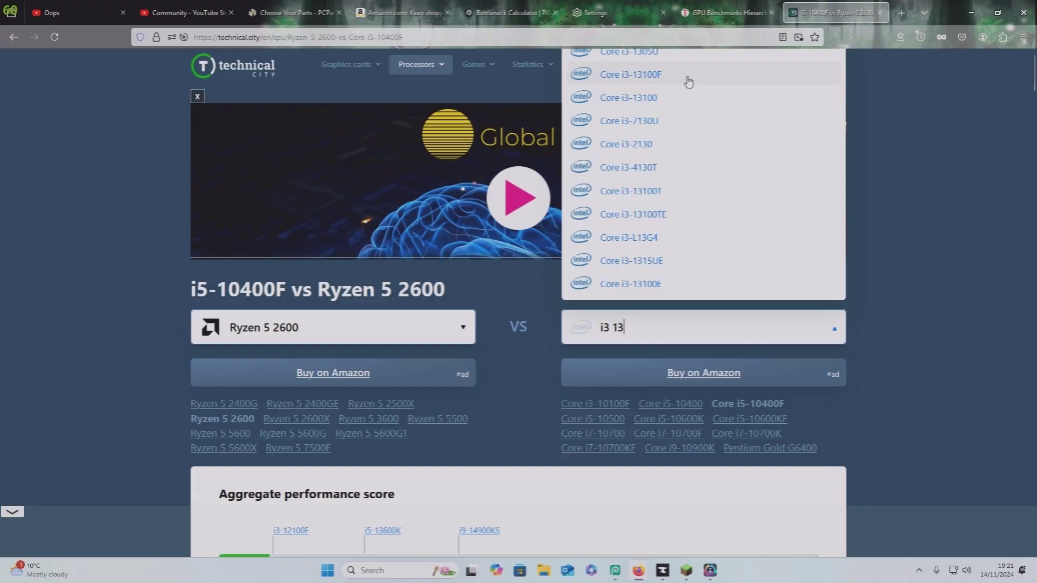
# Compare the Ryzen 5 2600 against the Core i3-13100F, noting its 11% lead.
pyautogui.click(673, 74)
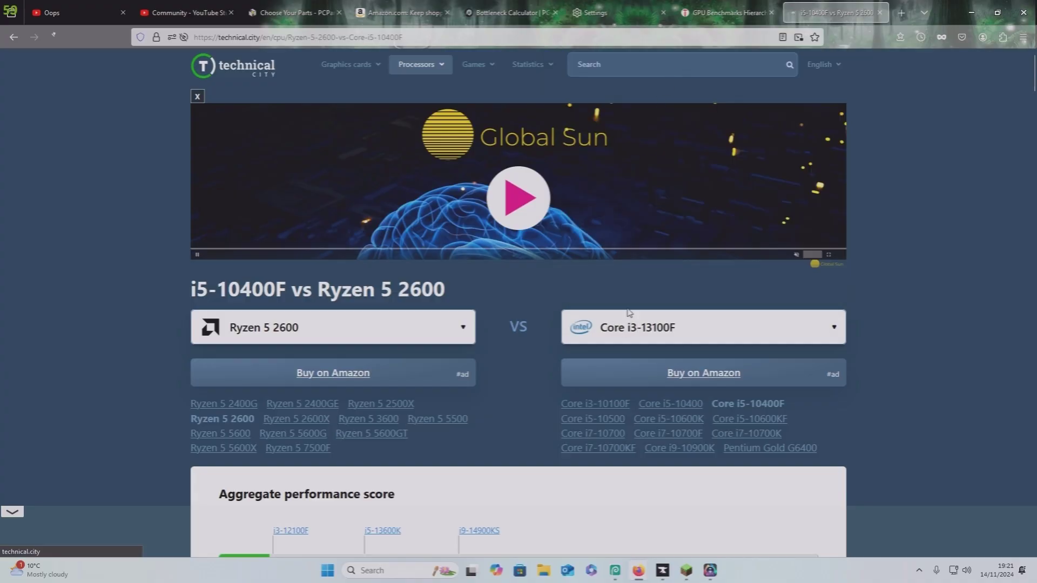
pyautogui.scroll(-5, 630, 381)
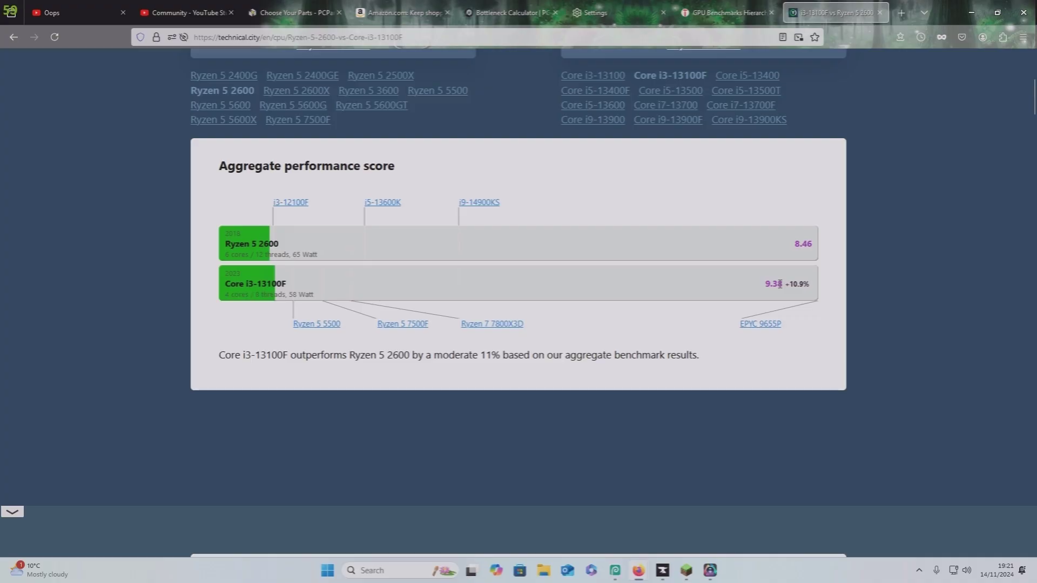
pyautogui.moveTo(779, 284); pyautogui.dragTo(881, 286)
pyautogui.click(881, 291)
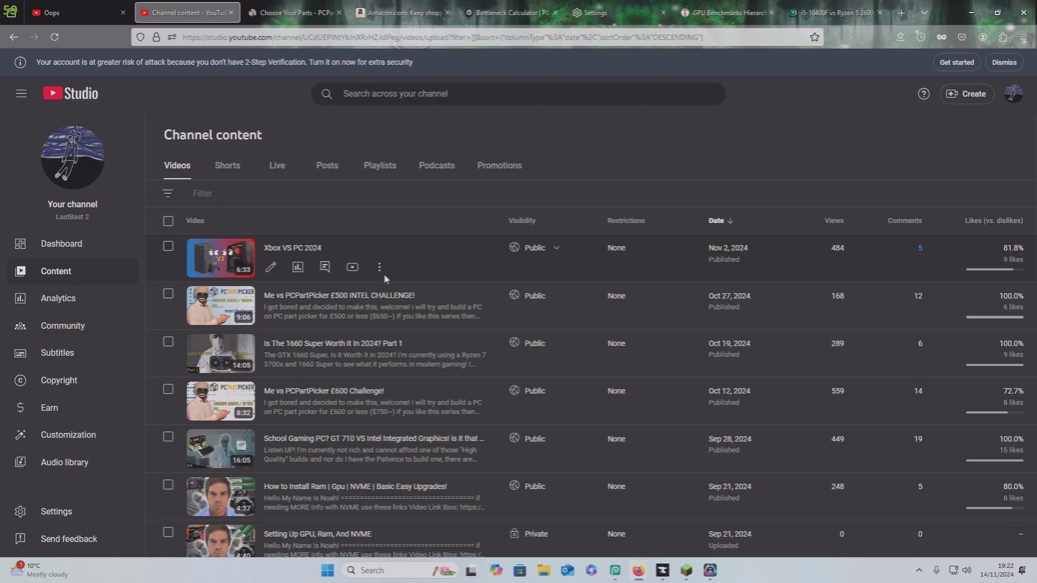
pyautogui.click(226, 165)
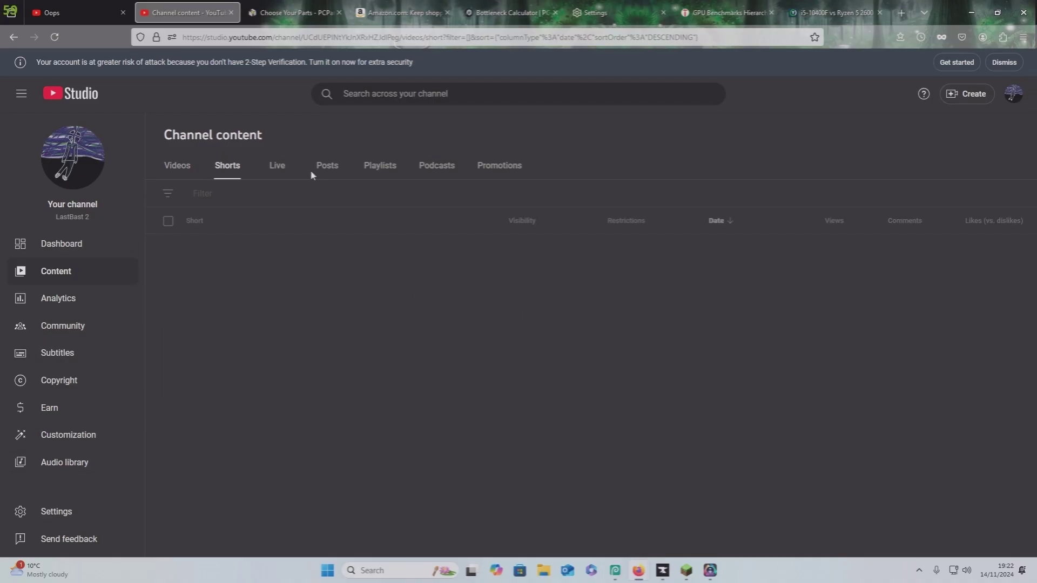
pyautogui.hotkey('alt', 'Left')
pyautogui.moveTo(822, 268)
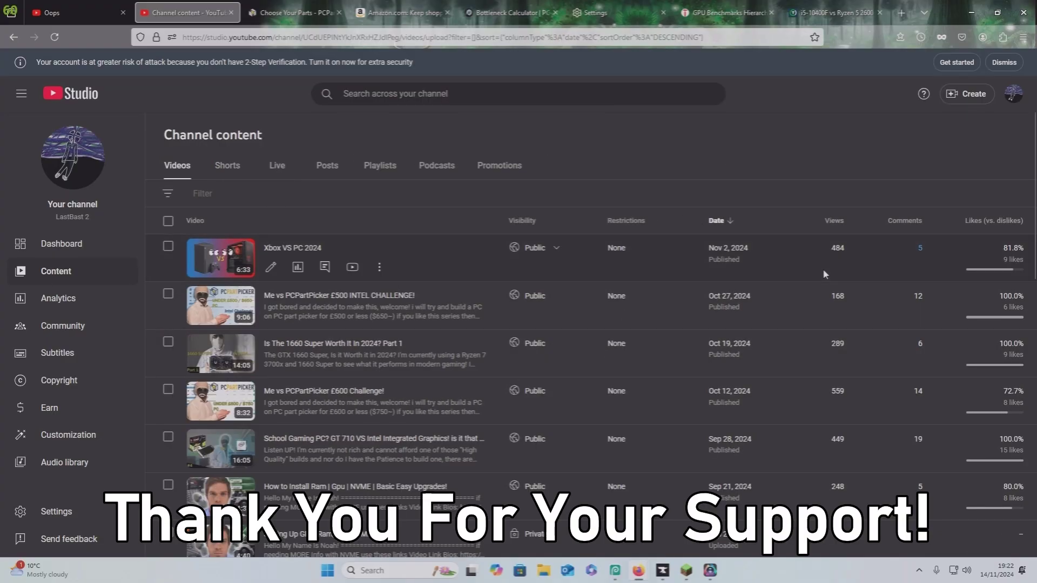
pyautogui.moveTo(826, 250); pyautogui.dragTo(853, 483)
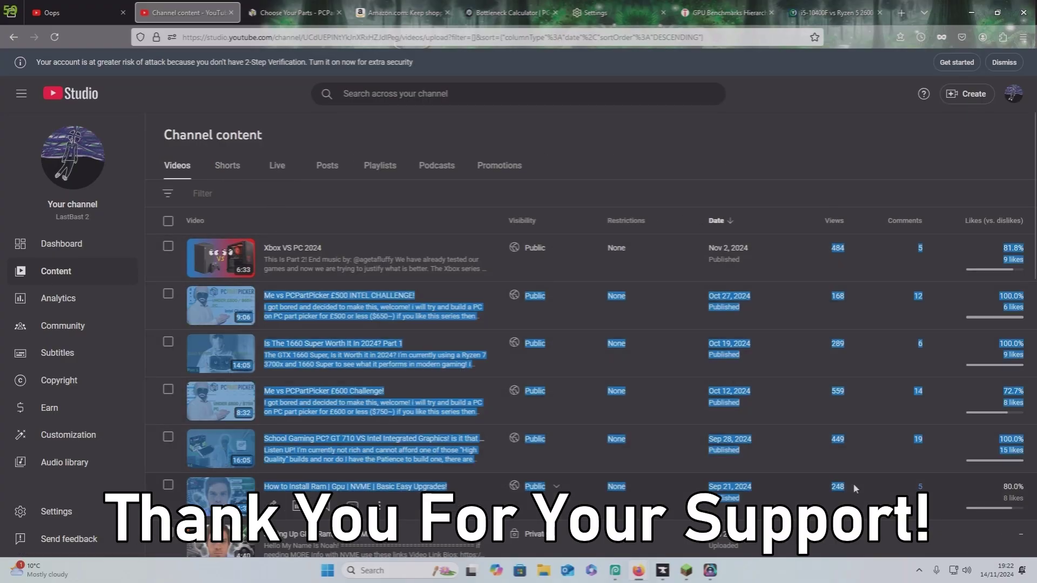
pyautogui.click(822, 409)
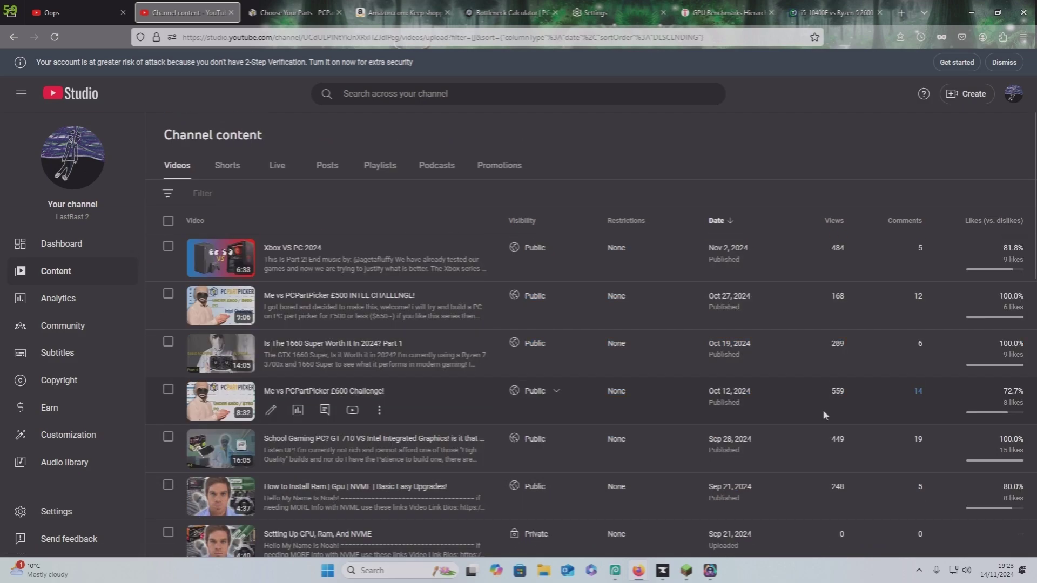